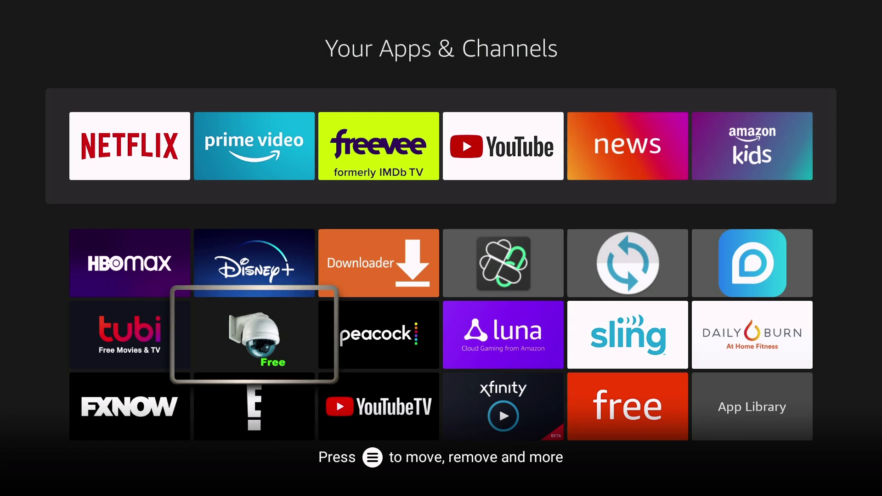
Step: Leave the app list and open the search entry screen from the home screen's Find section
key(Escape)
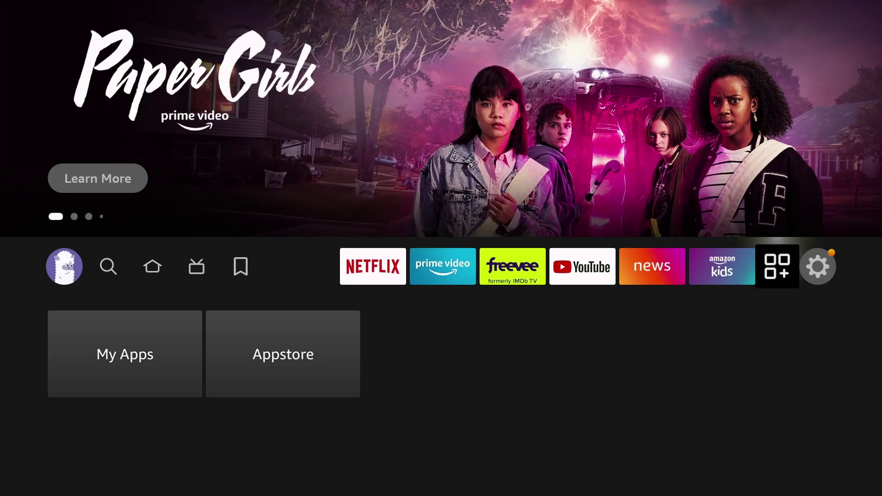
key(Left)
key(Left)
key(Left)
key(Left)
key(Left)
key(Left)
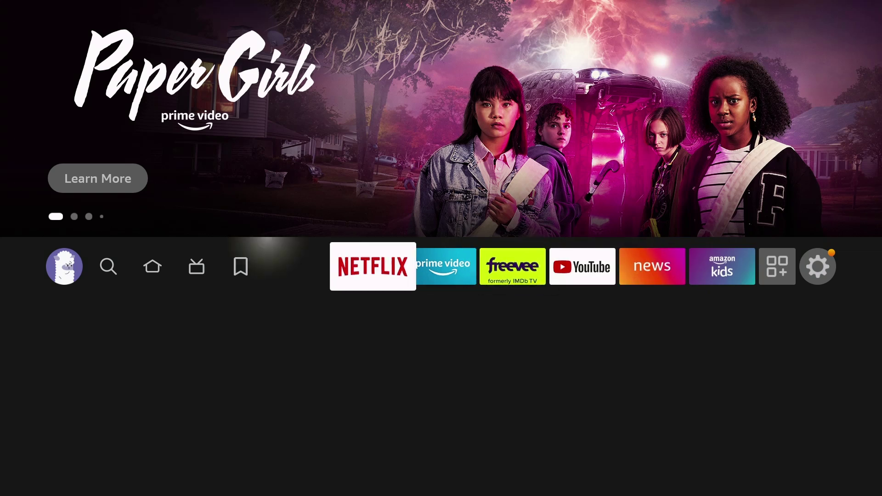
key(Left)
key(Left)
key(Left)
key(Left)
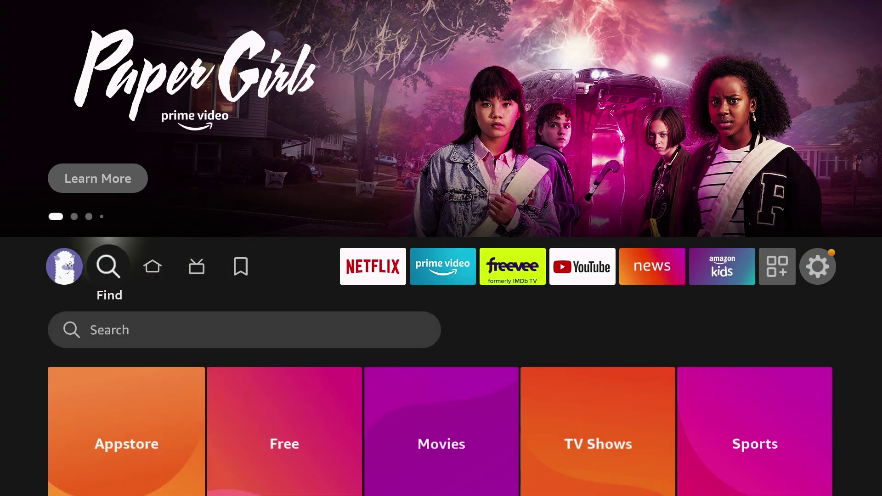
key(Down)
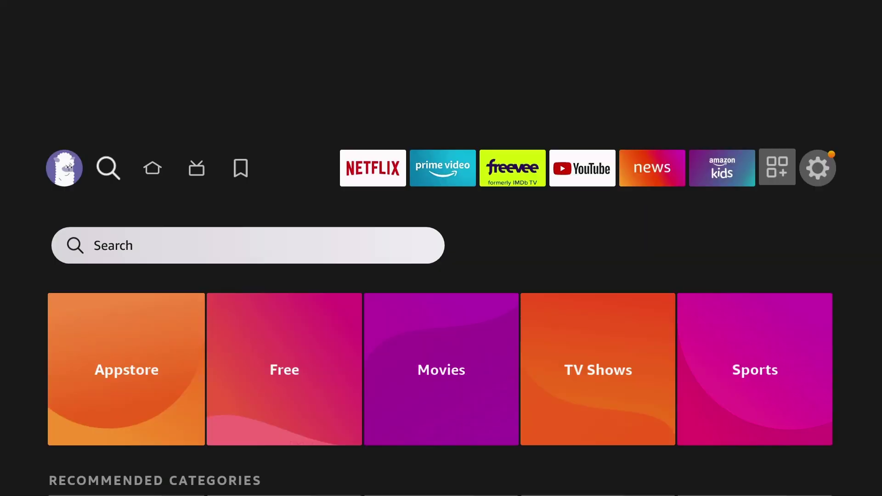
key(Return)
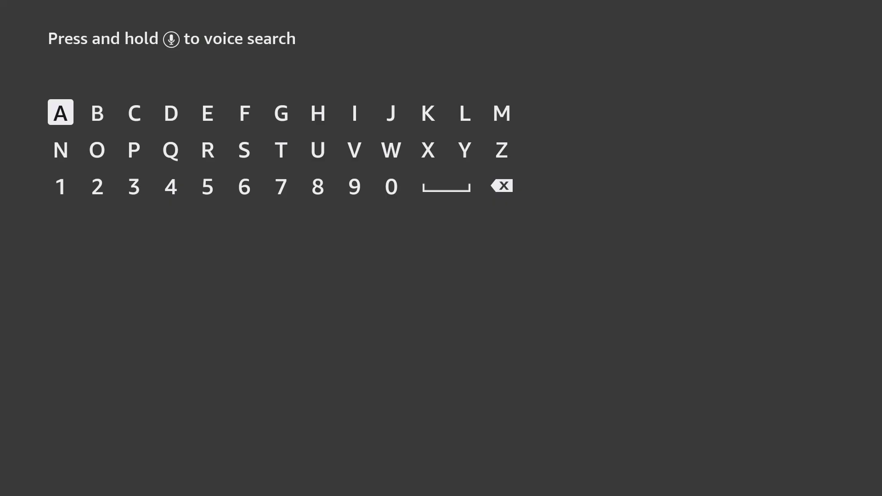
Step: Enter "Ip" followed by a space as the search text
key(Right)
key(Right)
key(Right)
key(Right)
key(Right)
key(Right)
key(Right)
key(Right)
key(Return)
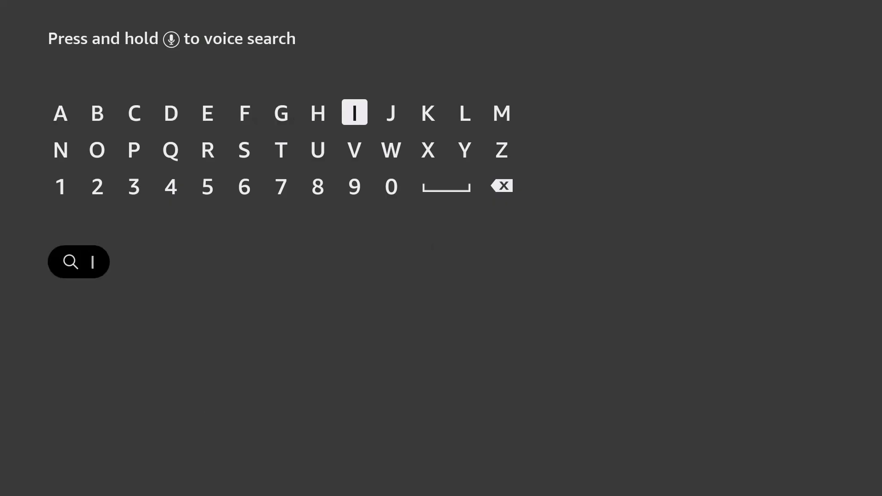
key(Down)
key(Left)
key(Left)
key(Left)
key(Left)
key(Left)
key(Left)
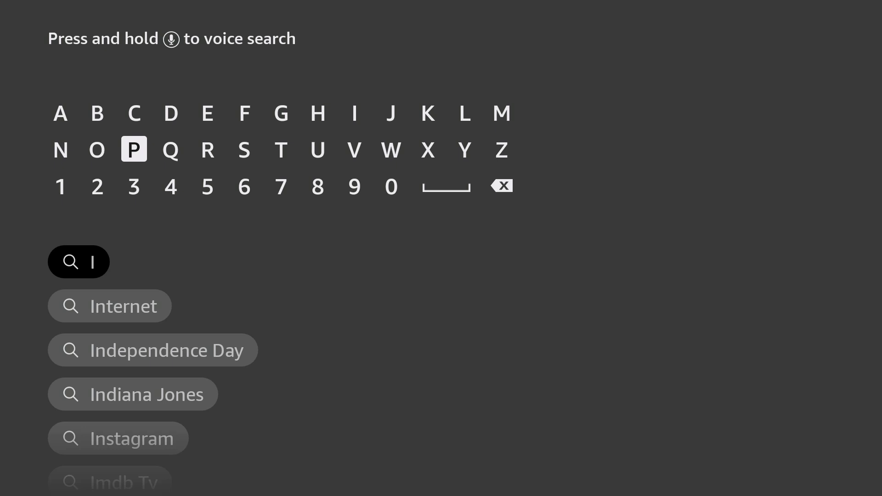
key(Return)
key(Down)
key(Right)
key(Right)
key(Right)
key(Right)
key(Right)
key(Right)
key(Right)
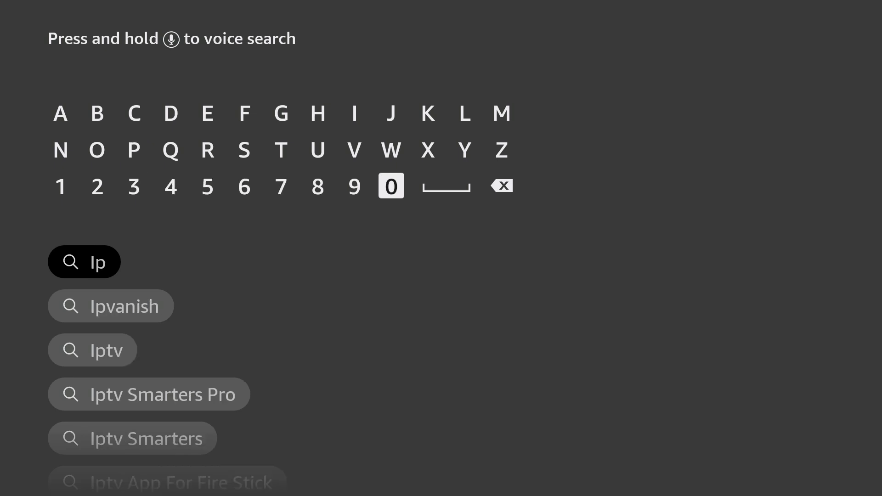
key(Right)
key(Return)
Step: Choose the search suggestion "Ip Cam Viewer Free" and show its results
key(Up)
key(Up)
key(Left)
key(Left)
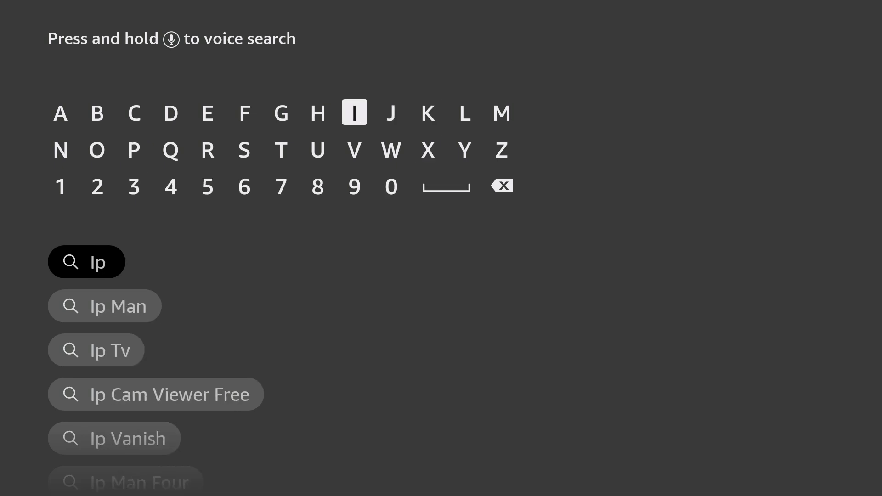
key(Left)
key(Left)
key(Down)
key(Down)
key(Down)
key(Down)
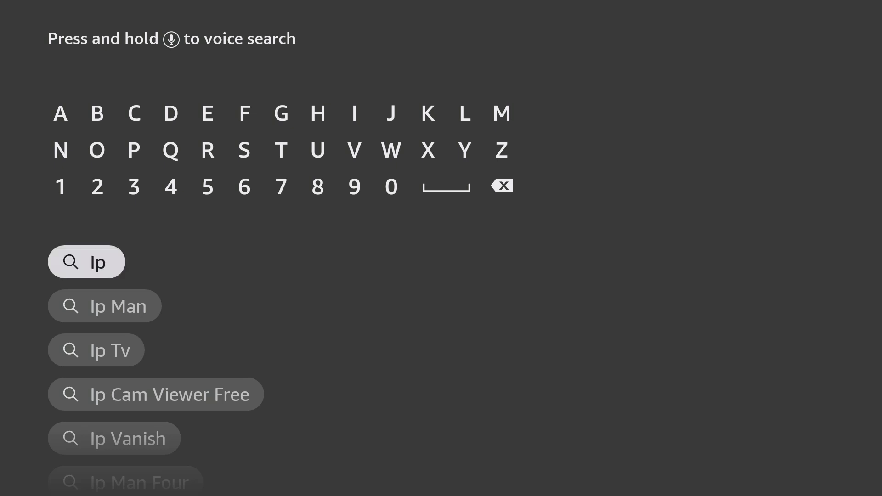
key(Down)
key(Down)
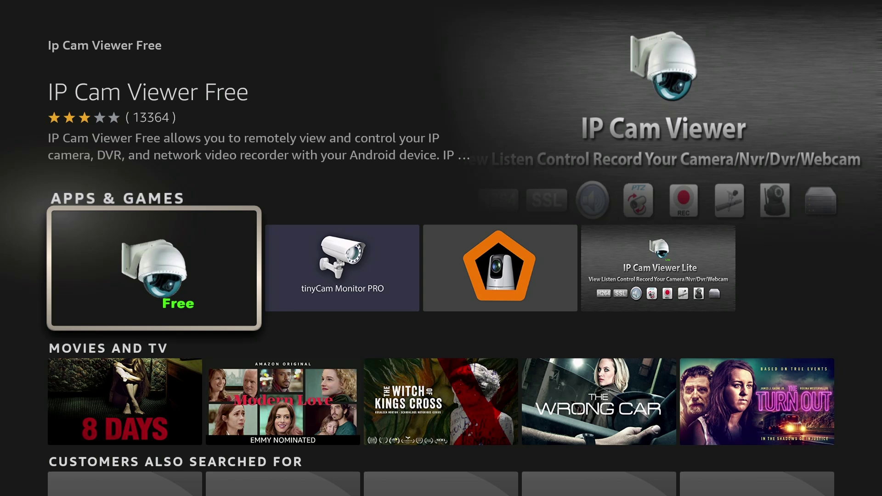
Step: Leave the search and open the full list of installed apps and channels from the home screen
key(Escape)
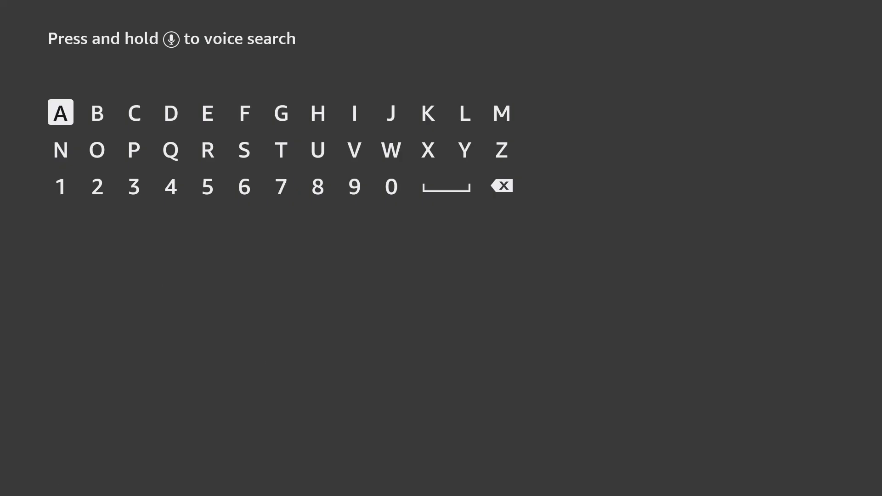
key(Escape)
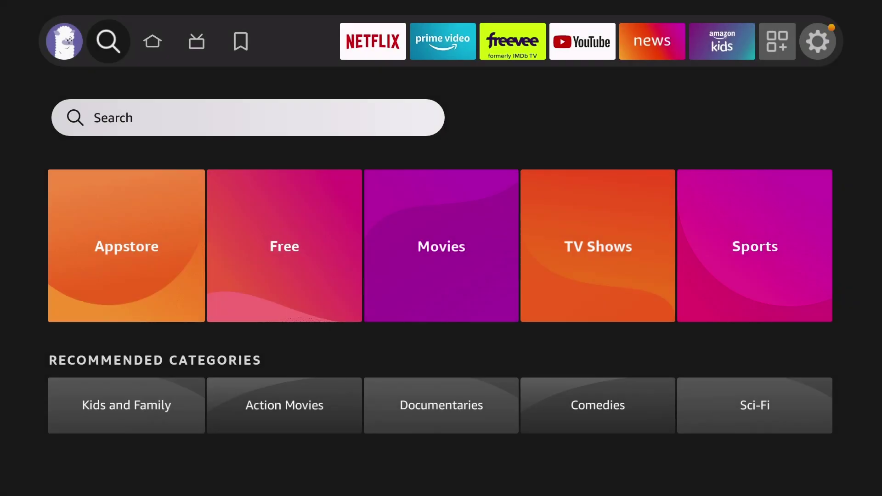
key(Up)
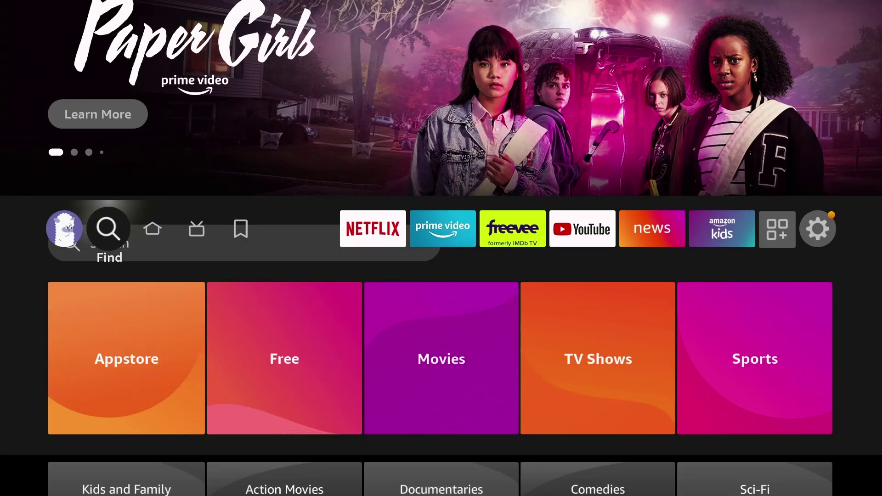
key(Right)
key(Right)
key(Right)
key(Right)
key(Right)
key(Right)
key(Right)
key(Right)
key(Right)
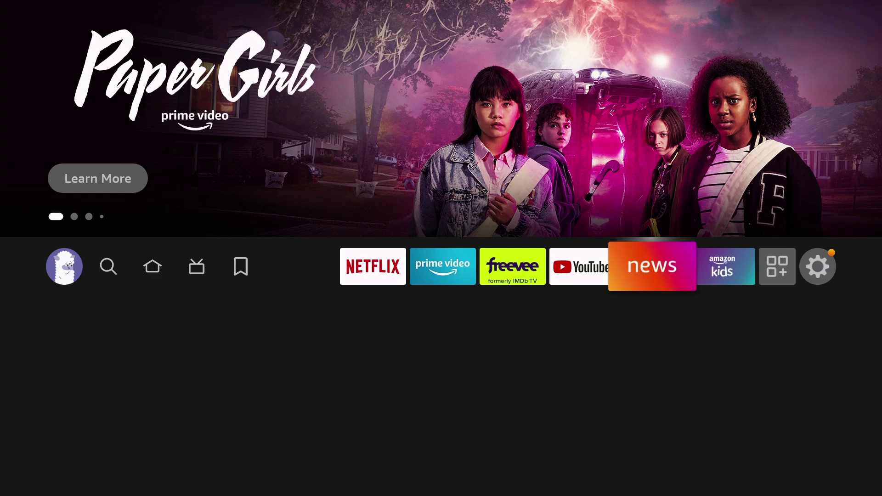
key(Return)
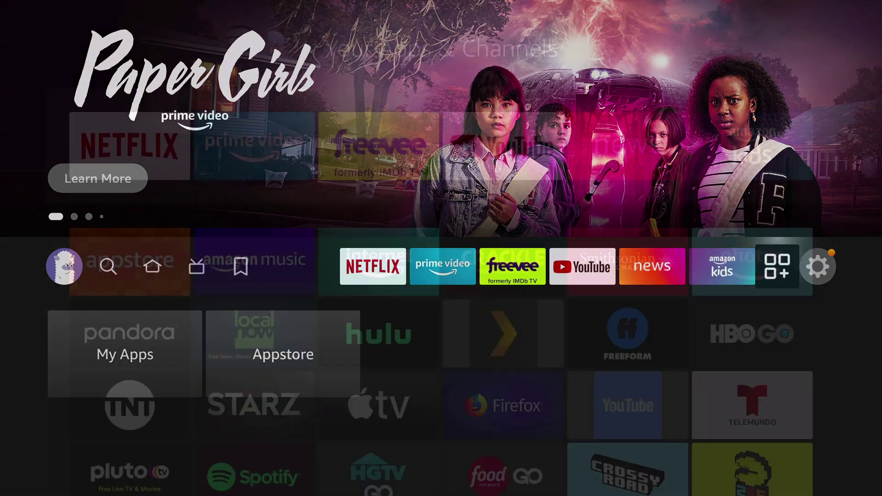
Step: Launch the installed IP Cam Viewer Free app from the apps and channels list
key(Down)
key(Down)
key(Down)
key(Down)
key(Down)
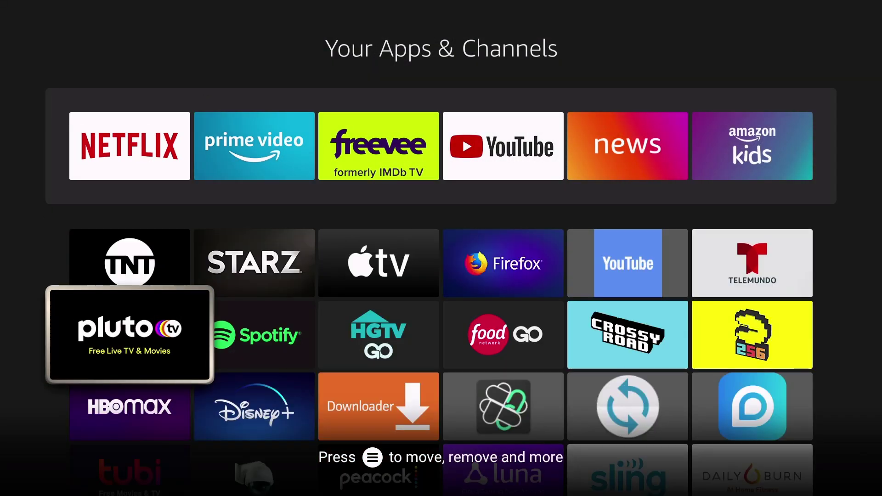
key(Right)
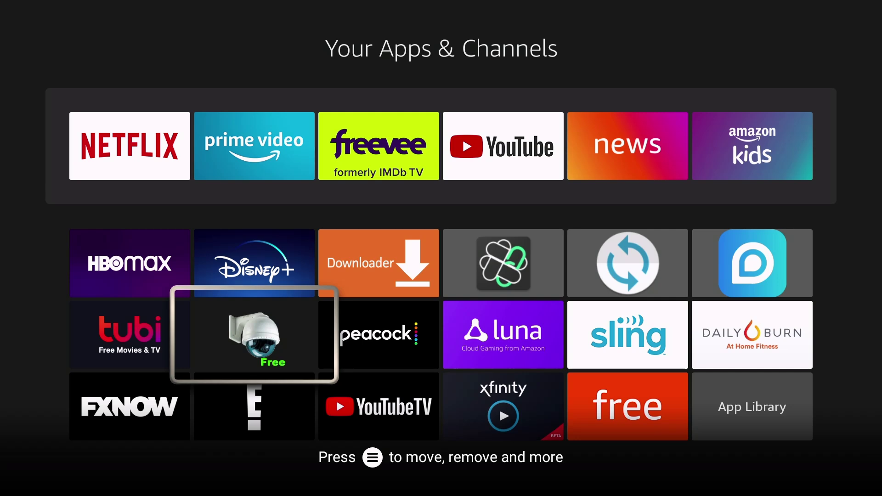
key(Return)
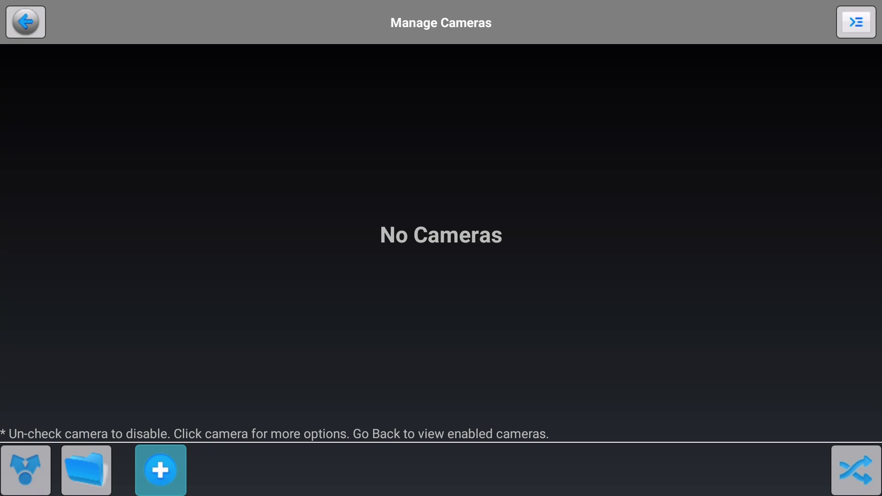
Step: Add a new camera of the type "IP Camera, DVR, NVR"
key(Return)
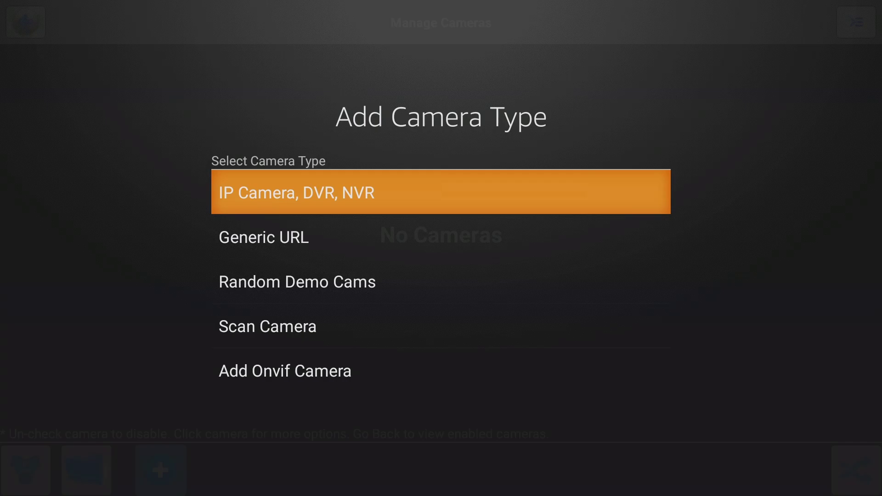
key(Escape)
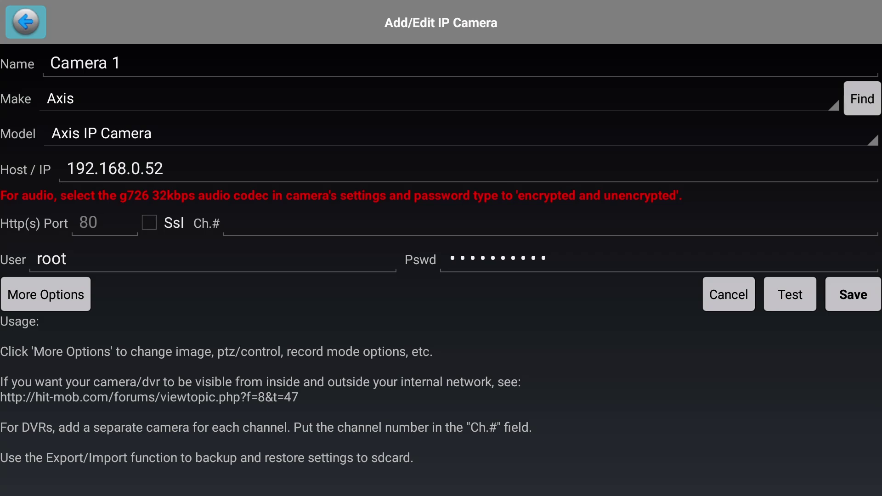
Step: Open the new camera's name for editing and delete the default text
key(Down)
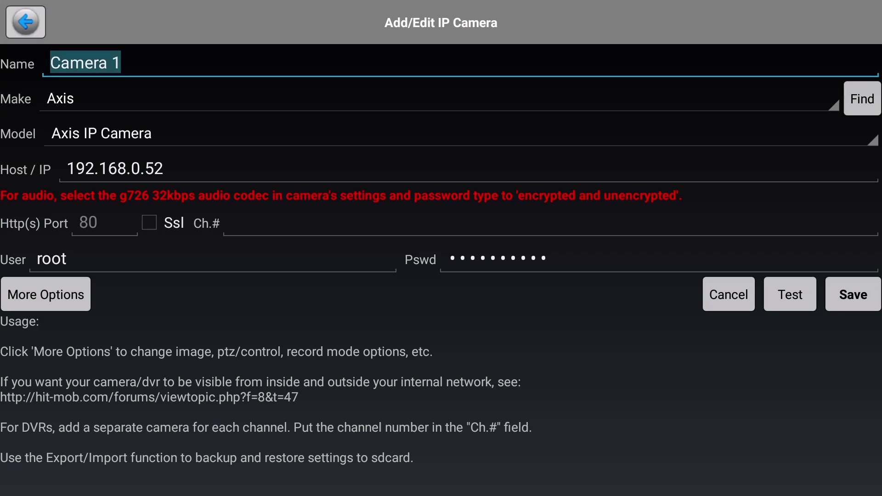
key(Return)
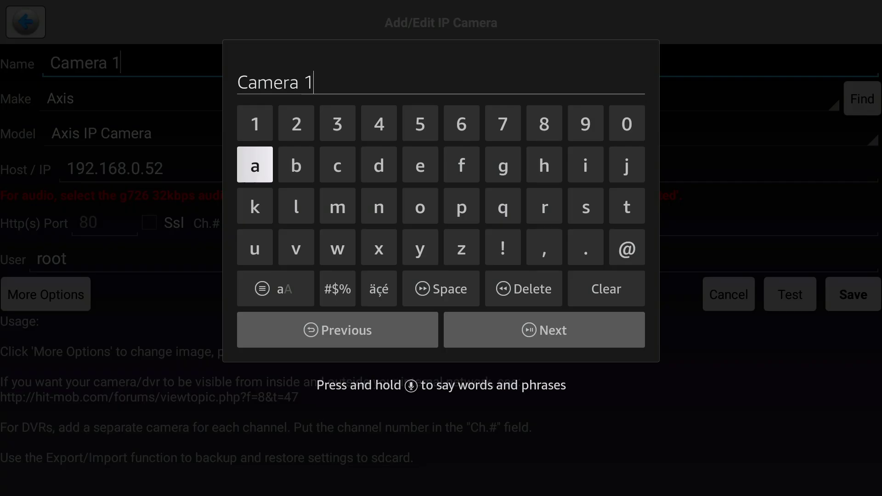
key(Down)
key(Down)
key(Down)
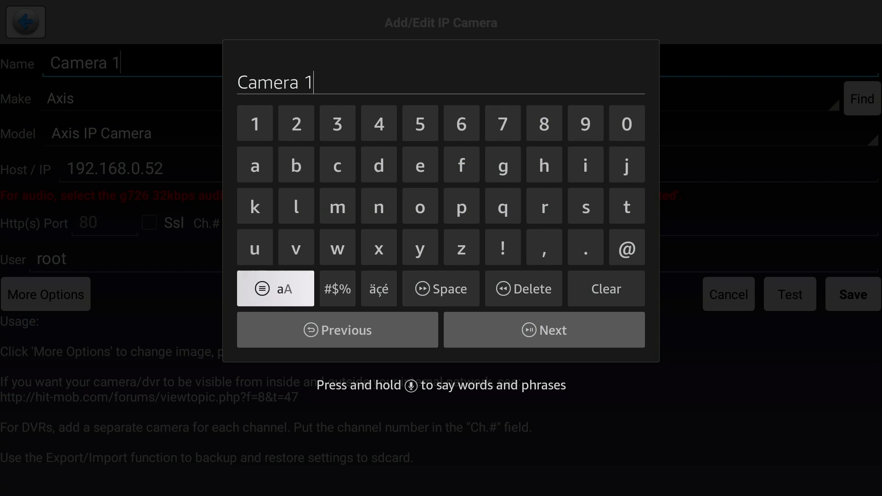
key(Right)
key(Right)
key(Right)
key(Right)
key(Return)
key(Return)
key(Return)
key(Return)
key(Return)
key(Return)
key(Return)
key(Return)
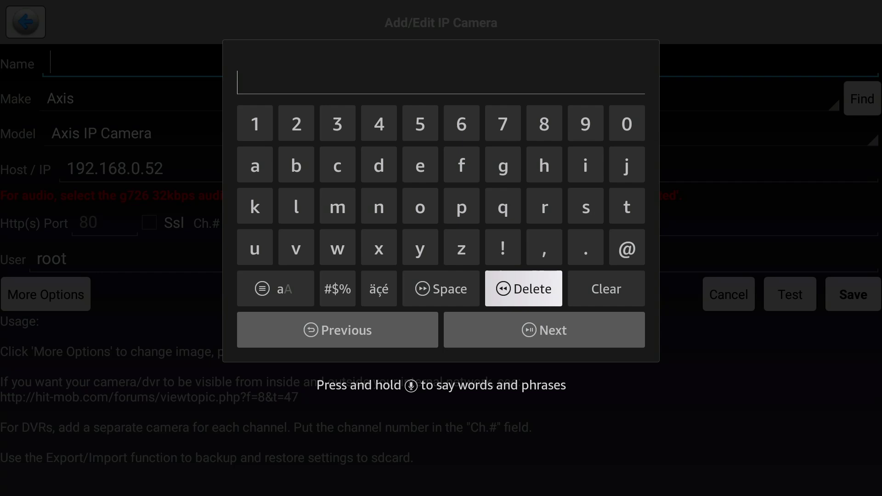
Step: Enter AXIS in capital letters as the camera name and confirm it
key(Left)
key(Left)
key(Left)
key(Left)
key(Return)
key(Up)
key(Up)
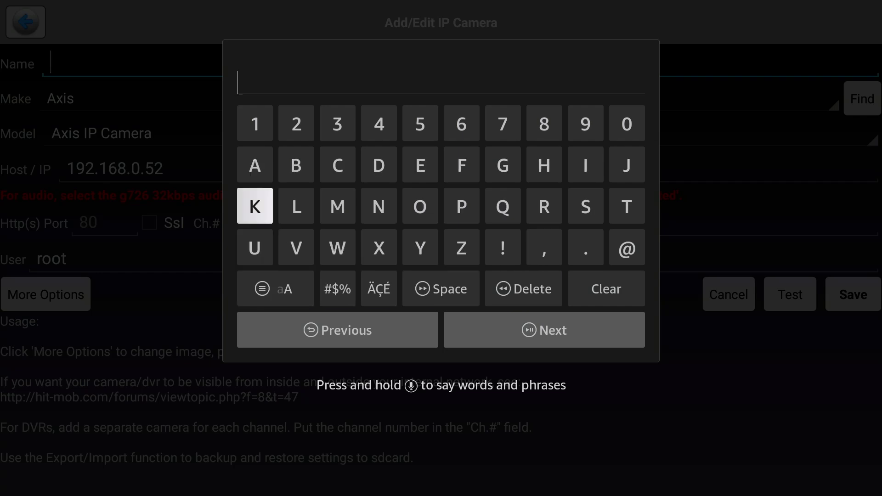
key(Up)
key(Return)
key(Down)
key(Down)
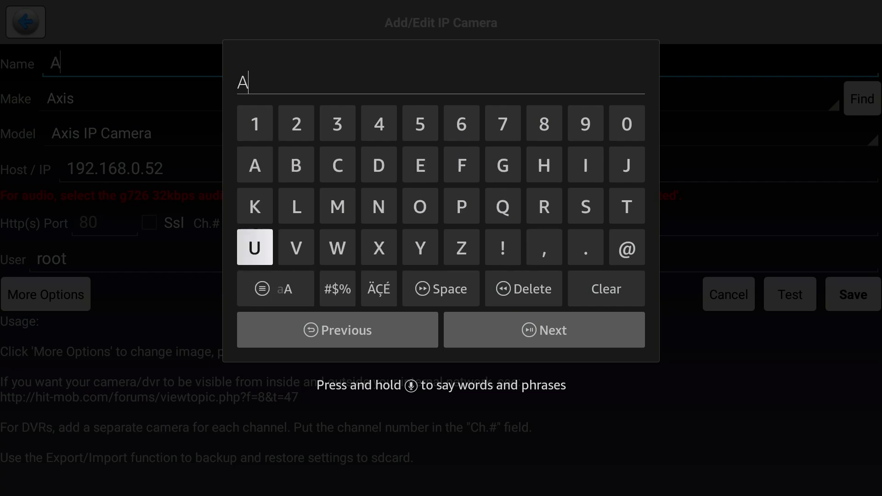
key(Right)
key(Right)
key(Right)
key(Return)
key(Up)
key(Up)
key(Right)
key(Right)
key(Right)
key(Right)
key(Right)
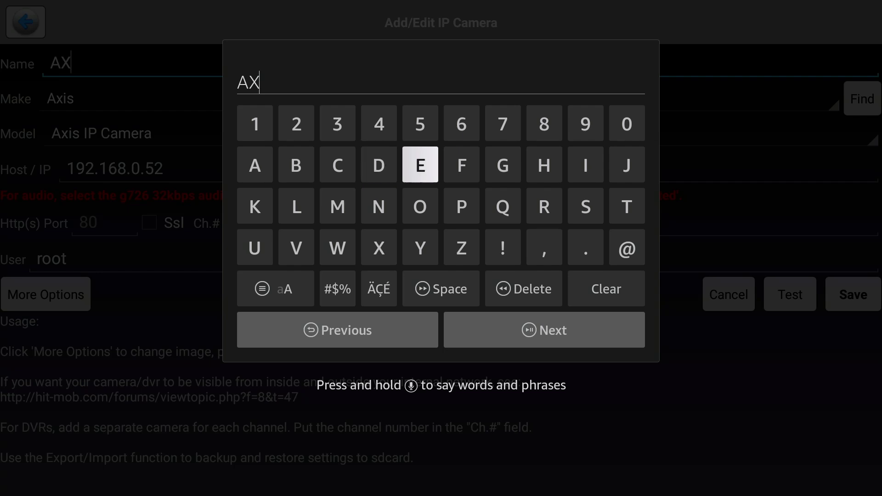
key(Return)
key(Down)
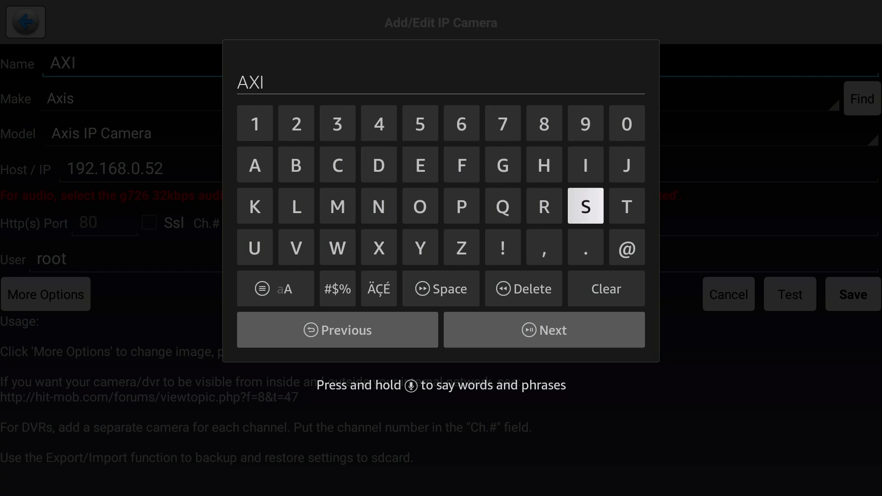
key(Return)
key(Down)
key(Down)
key(Down)
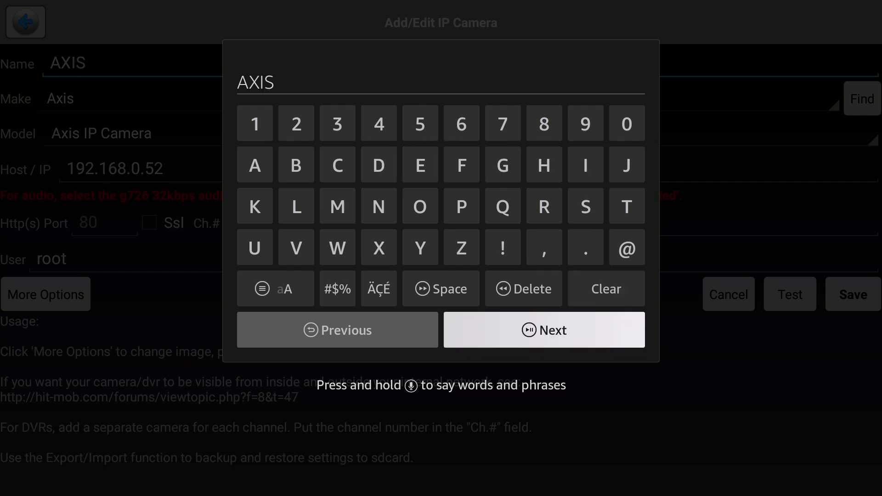
key(Return)
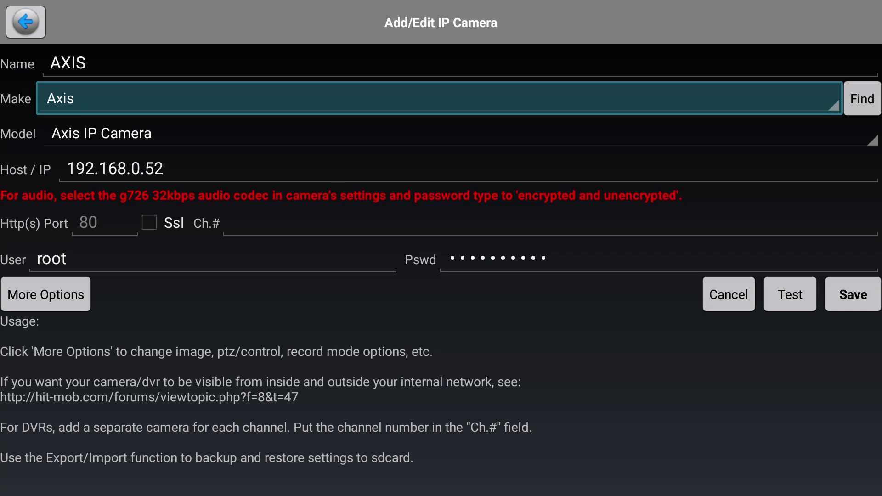
Step: Test the AXIS camera's connection with the current settings, dismiss the result message and save the camera
key(Down)
key(Down)
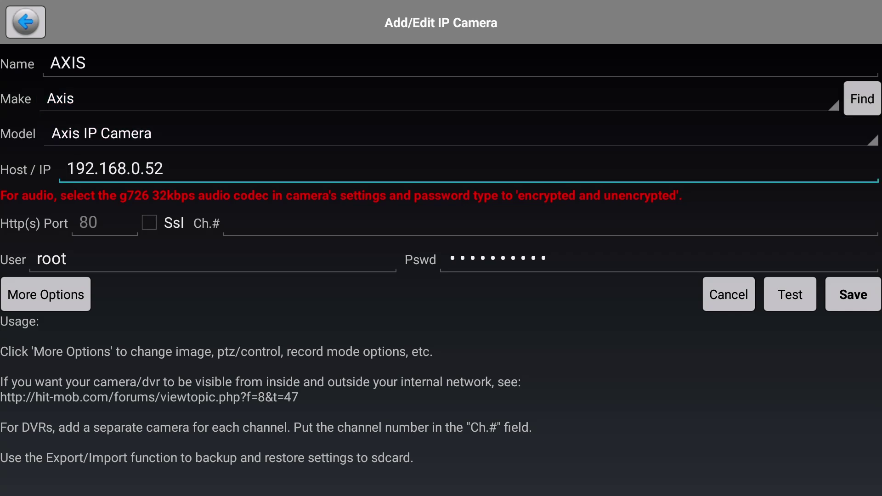
key(Down)
key(Down)
key(Down)
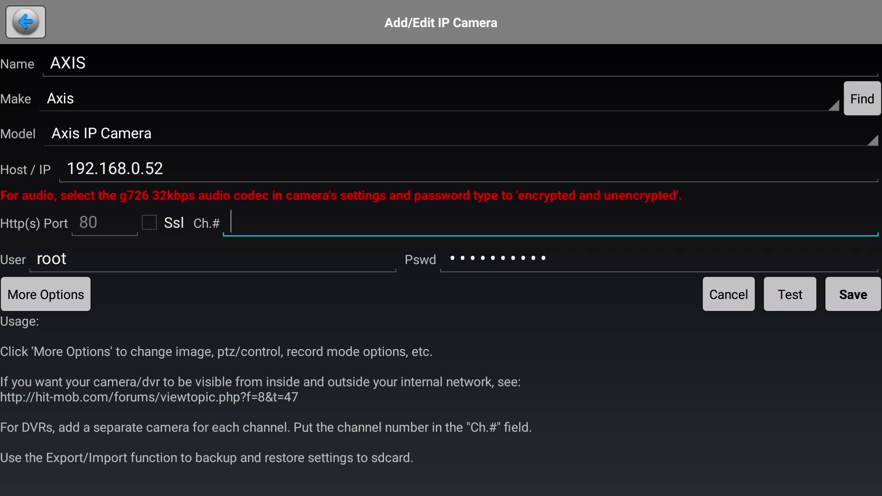
key(Right)
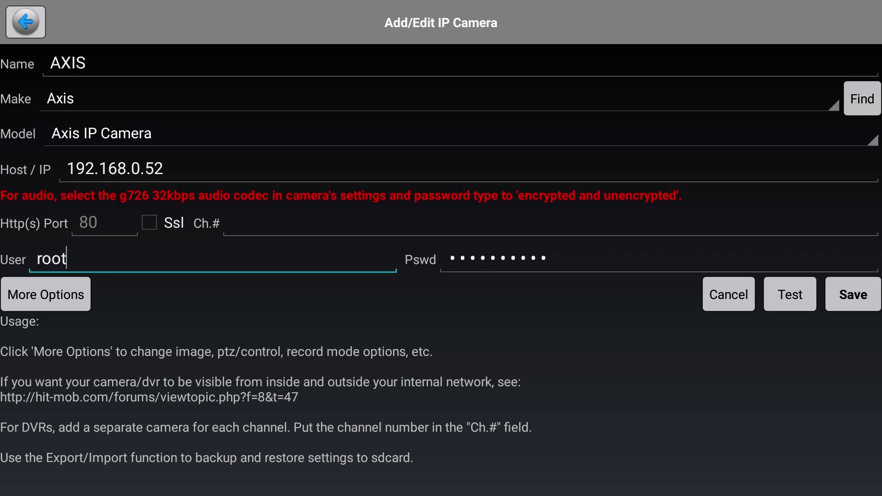
key(Right)
key(Right)
key(Down)
key(Right)
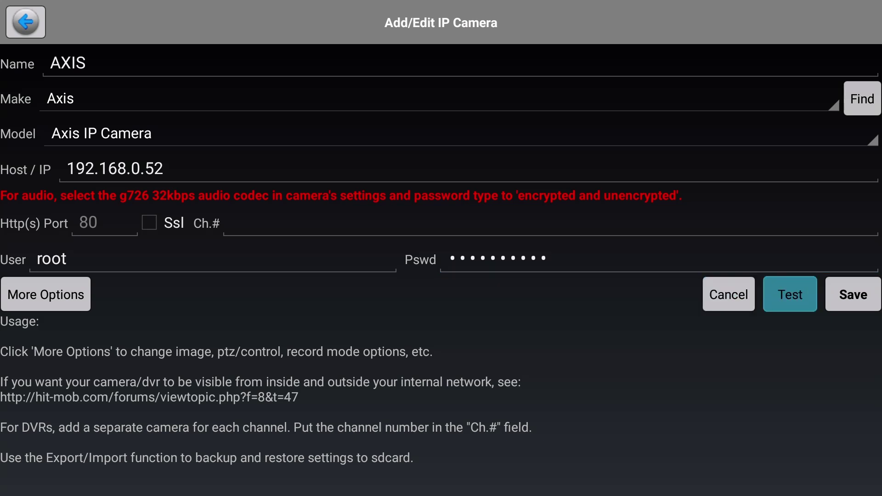
key(Return)
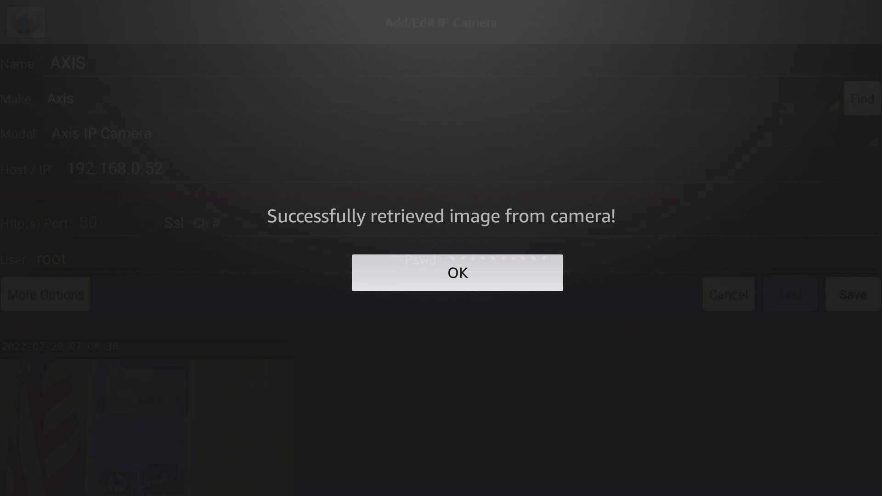
key(Return)
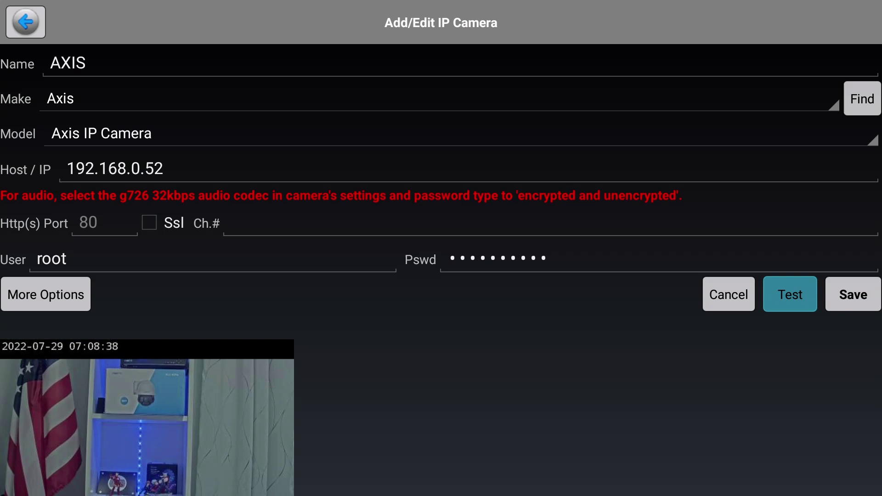
key(Tab)
key(Return)
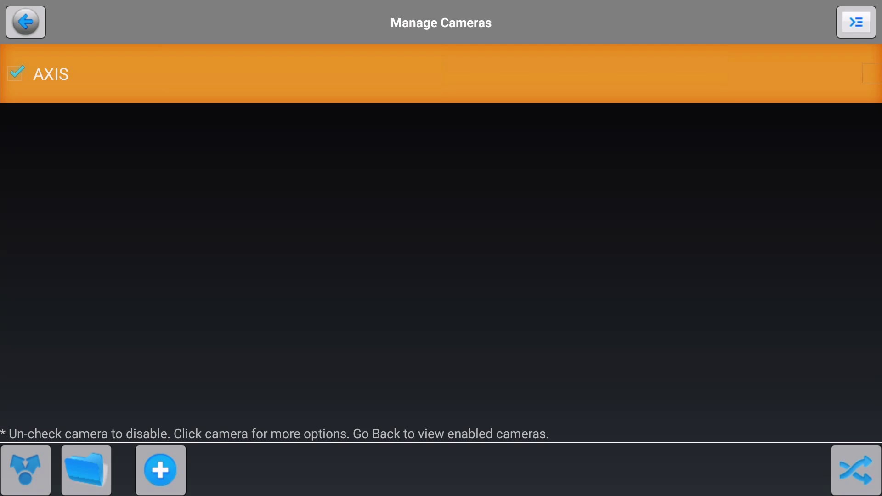
Step: Close the AXIS camera's options without choosing any and return from camera management to the live view of the enabled camera
key(Return)
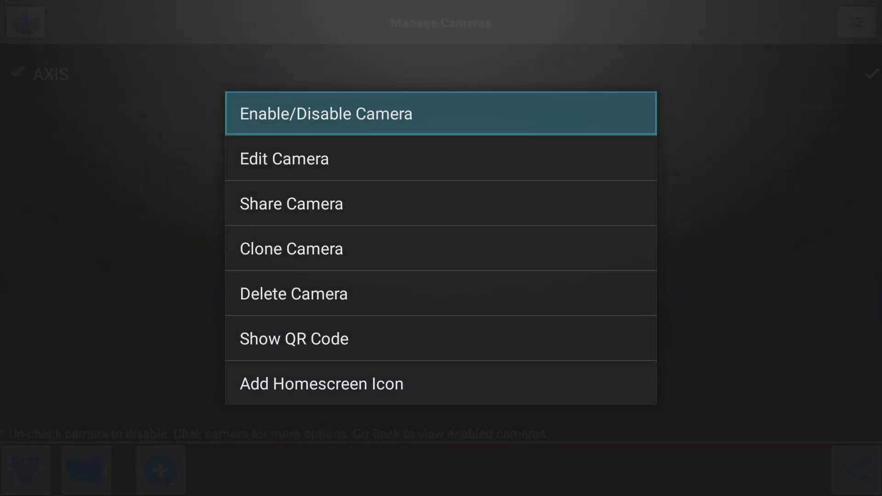
key(Escape)
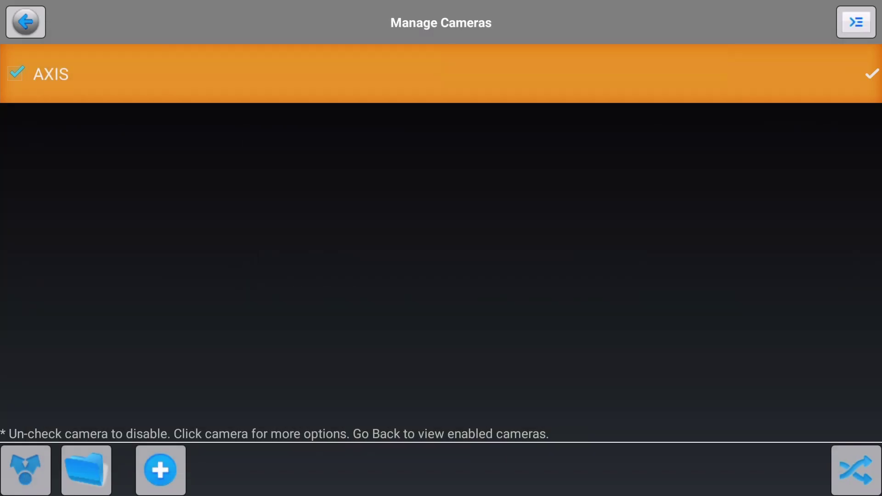
key(Up)
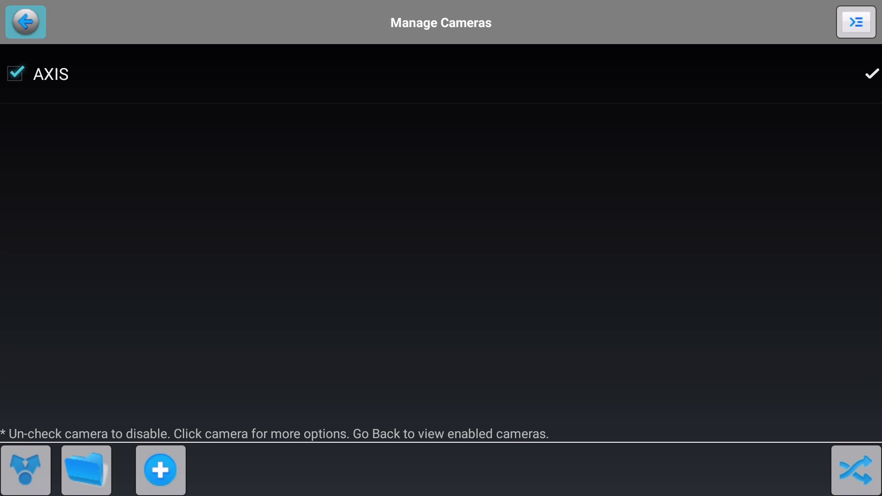
key(Return)
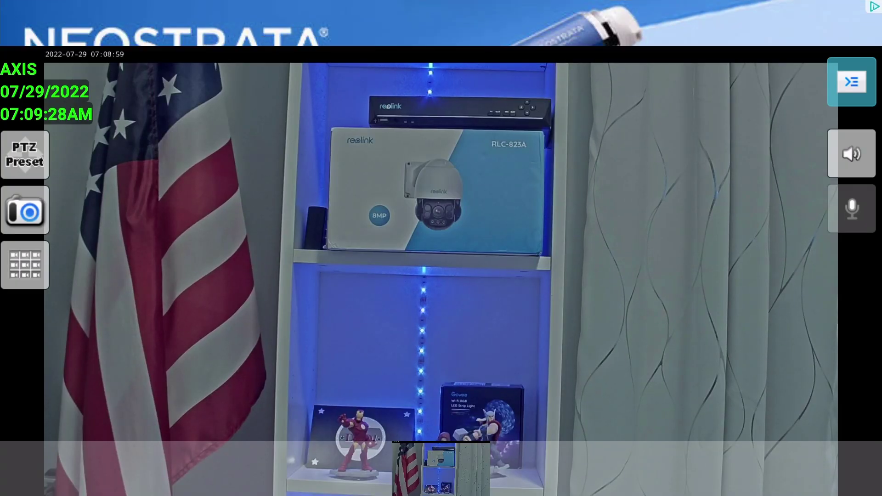